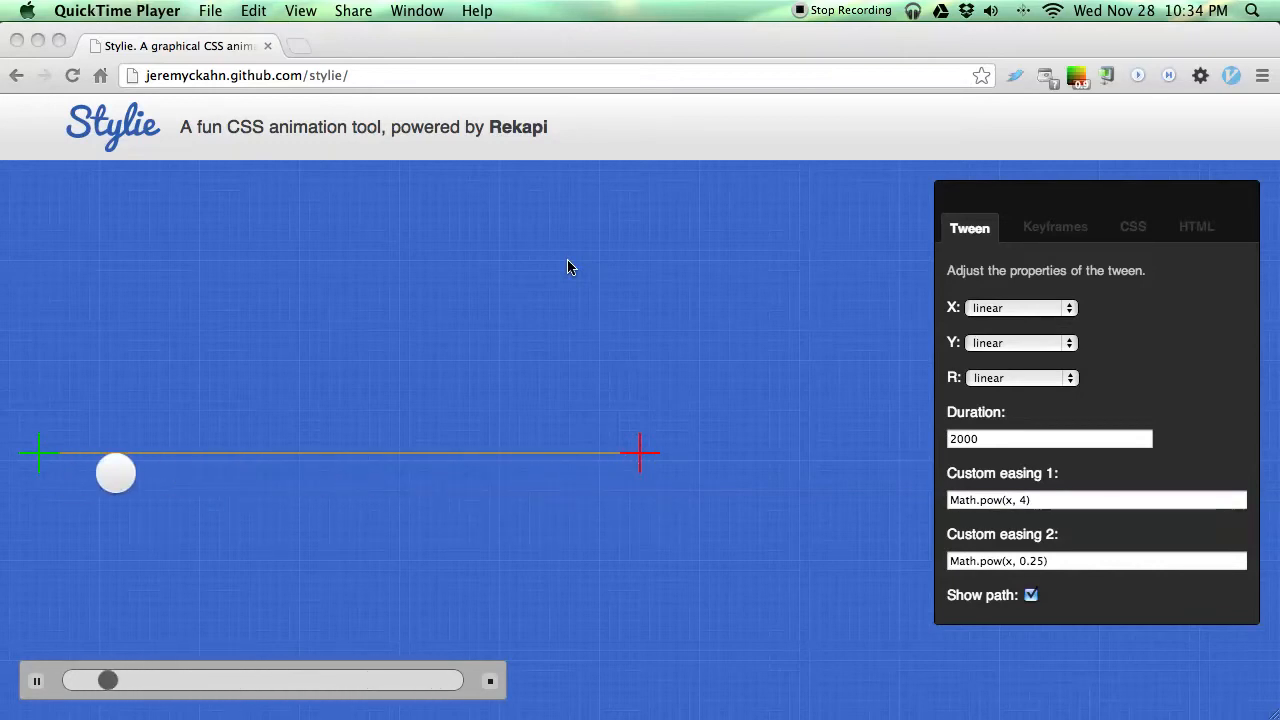
# Step: Open the Rekapi website and copy the image URL of its logo
pyautogui.click(419, 293)
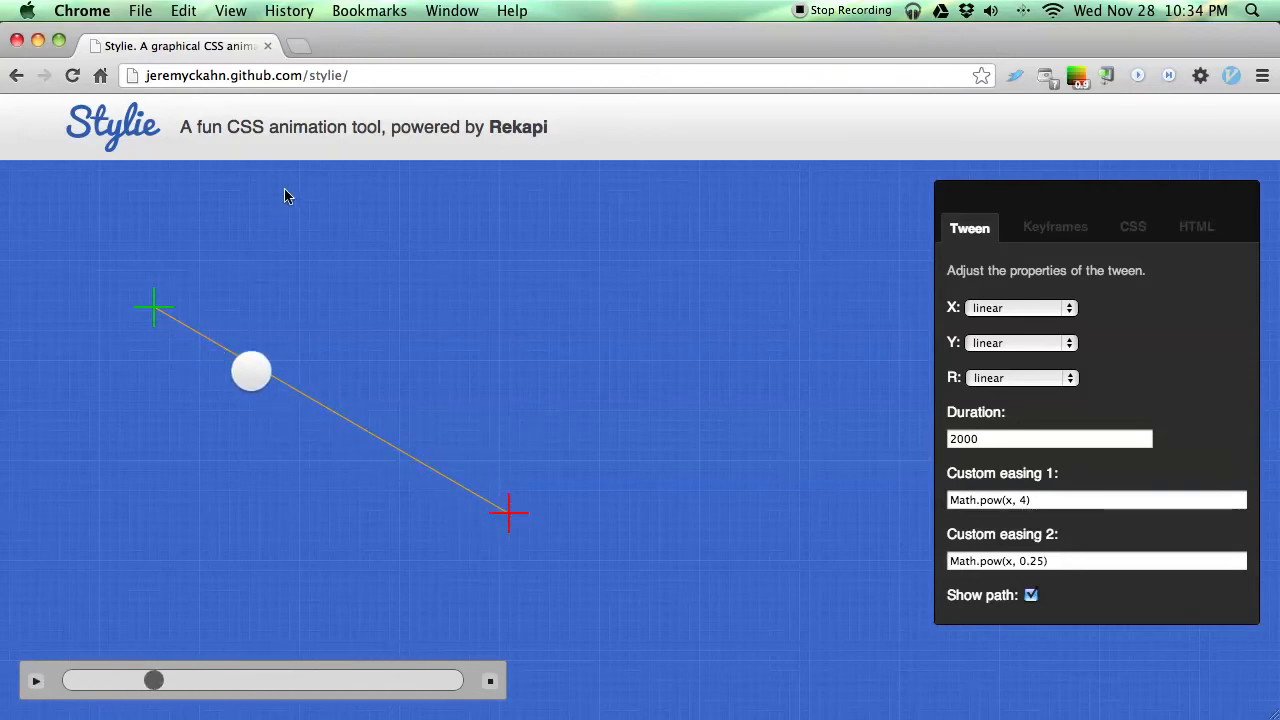
pyautogui.click(510, 130)
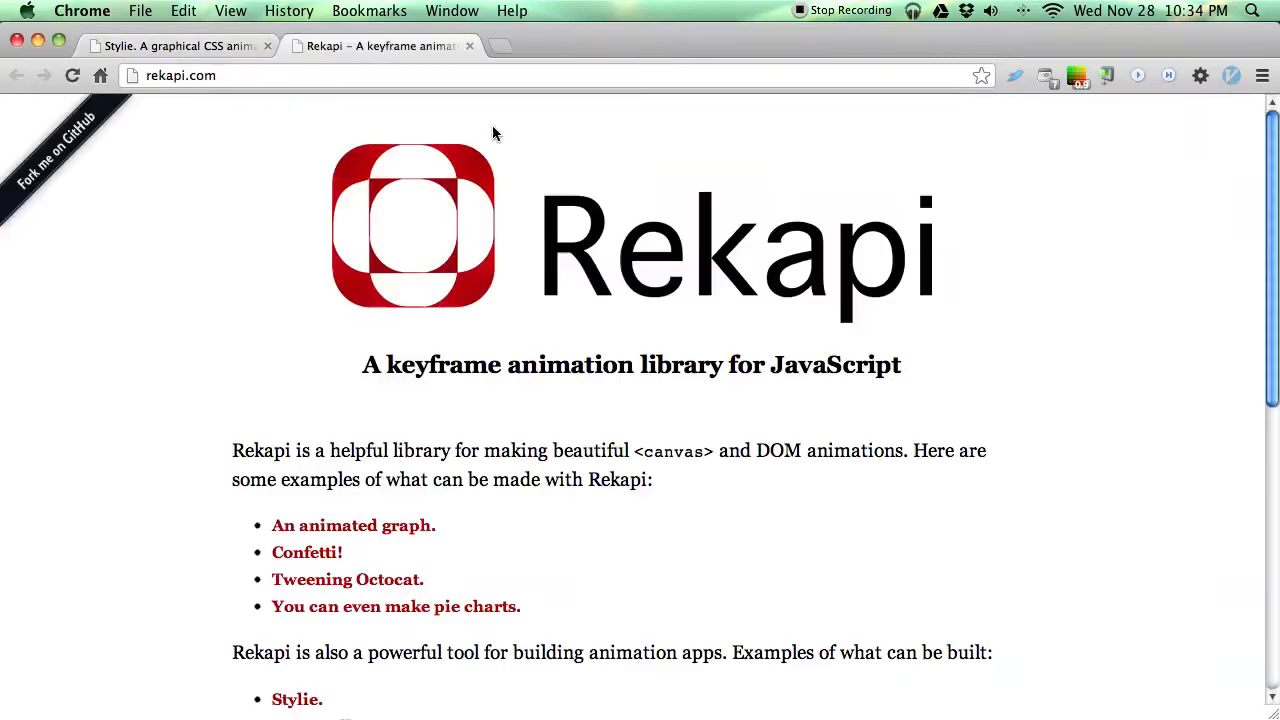
pyautogui.rightClick(638, 254)
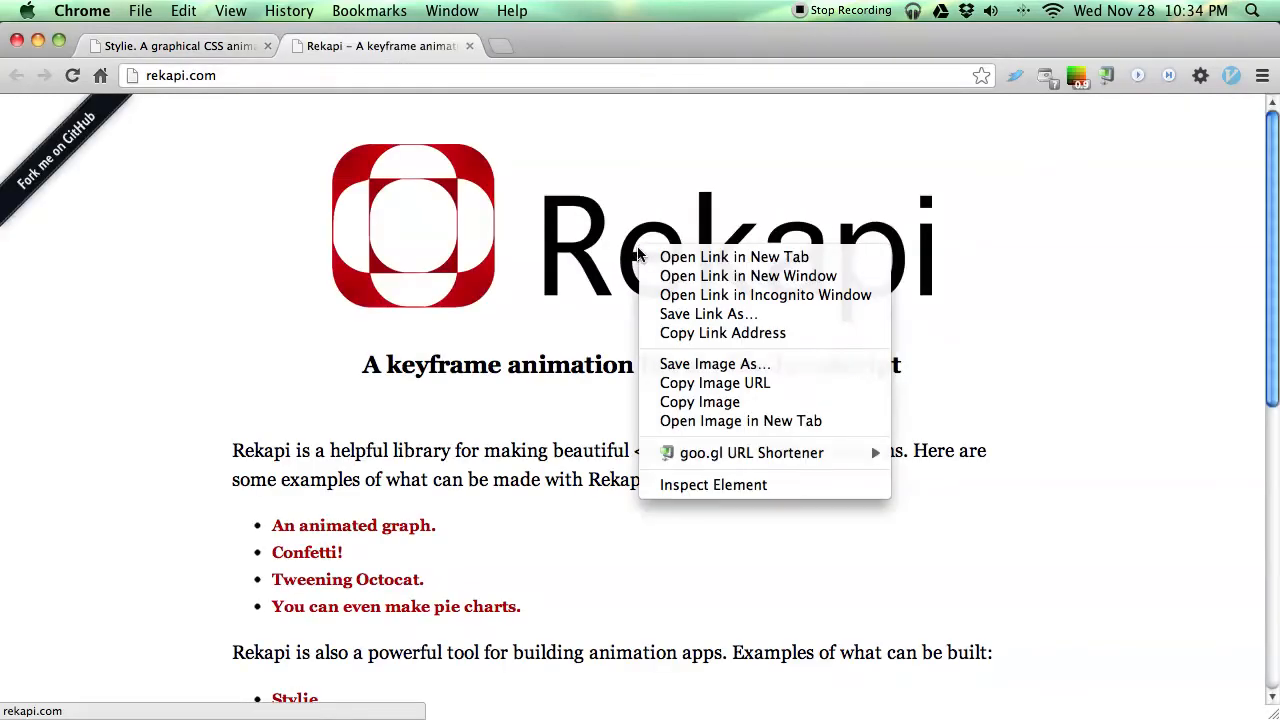
pyautogui.click(718, 387)
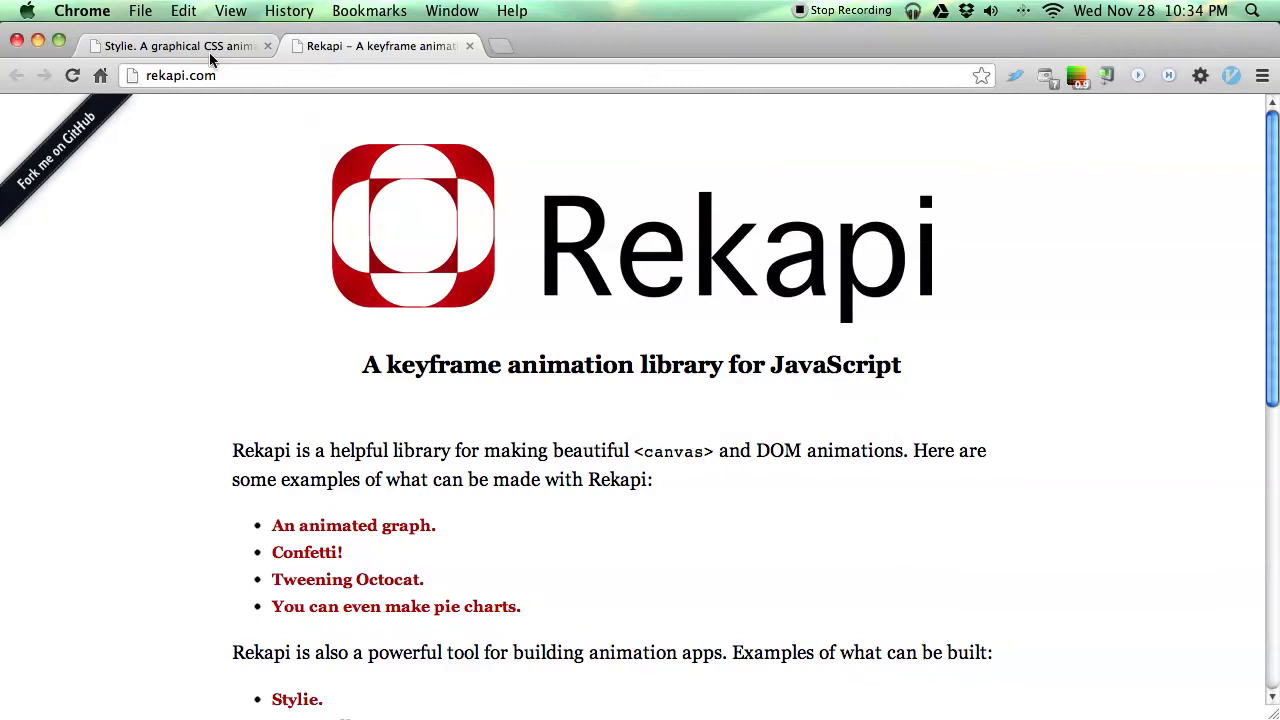
pyautogui.click(158, 48)
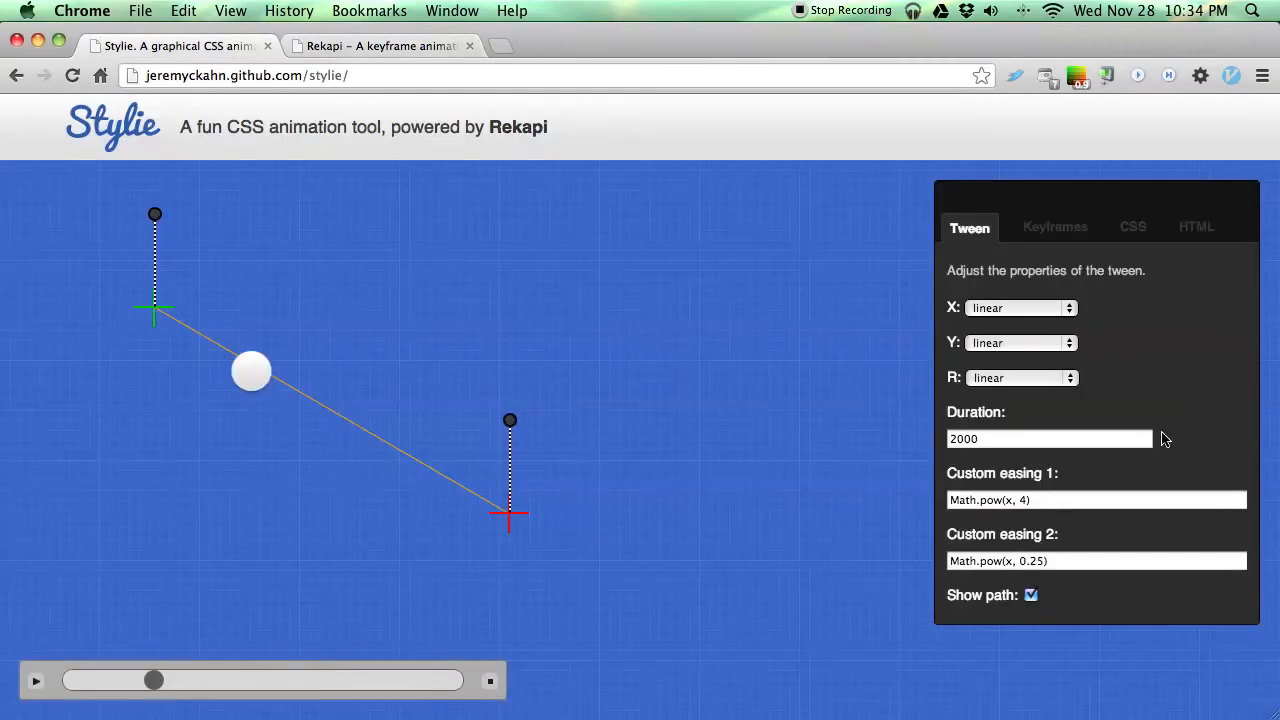
pyautogui.click(1198, 236)
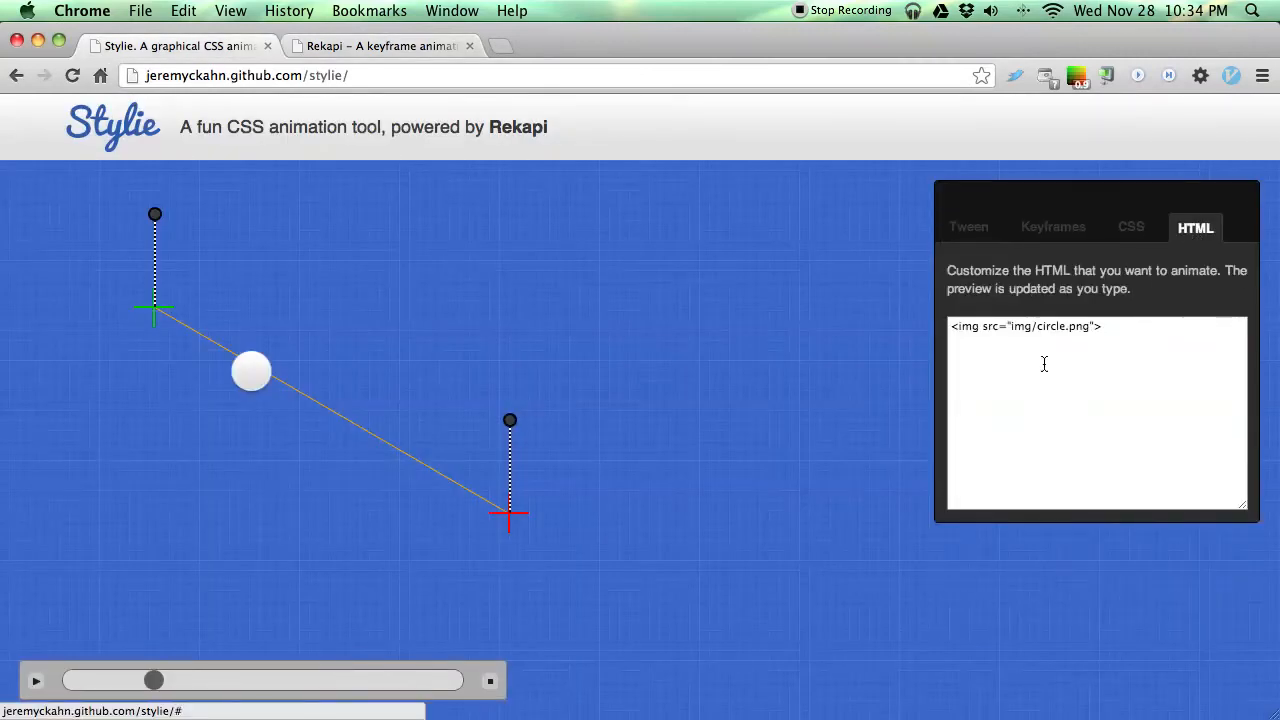
pyautogui.click(1106, 338)
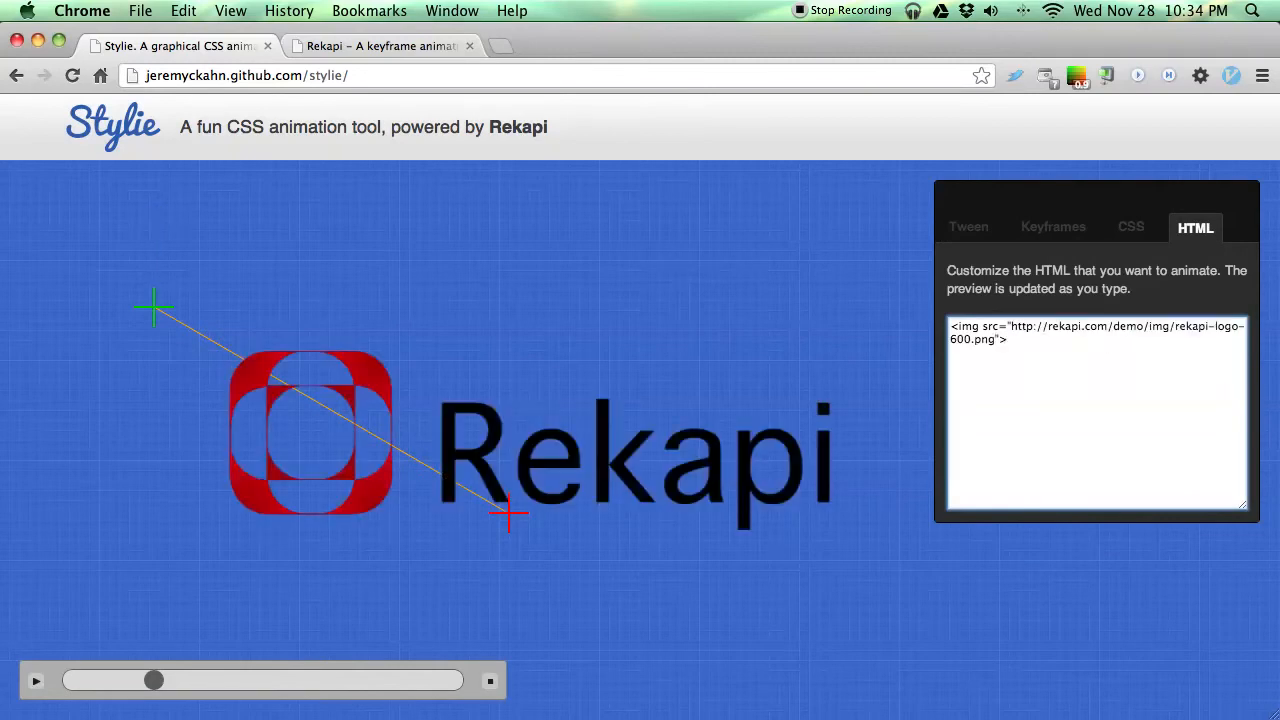
pyautogui.click(36, 681)
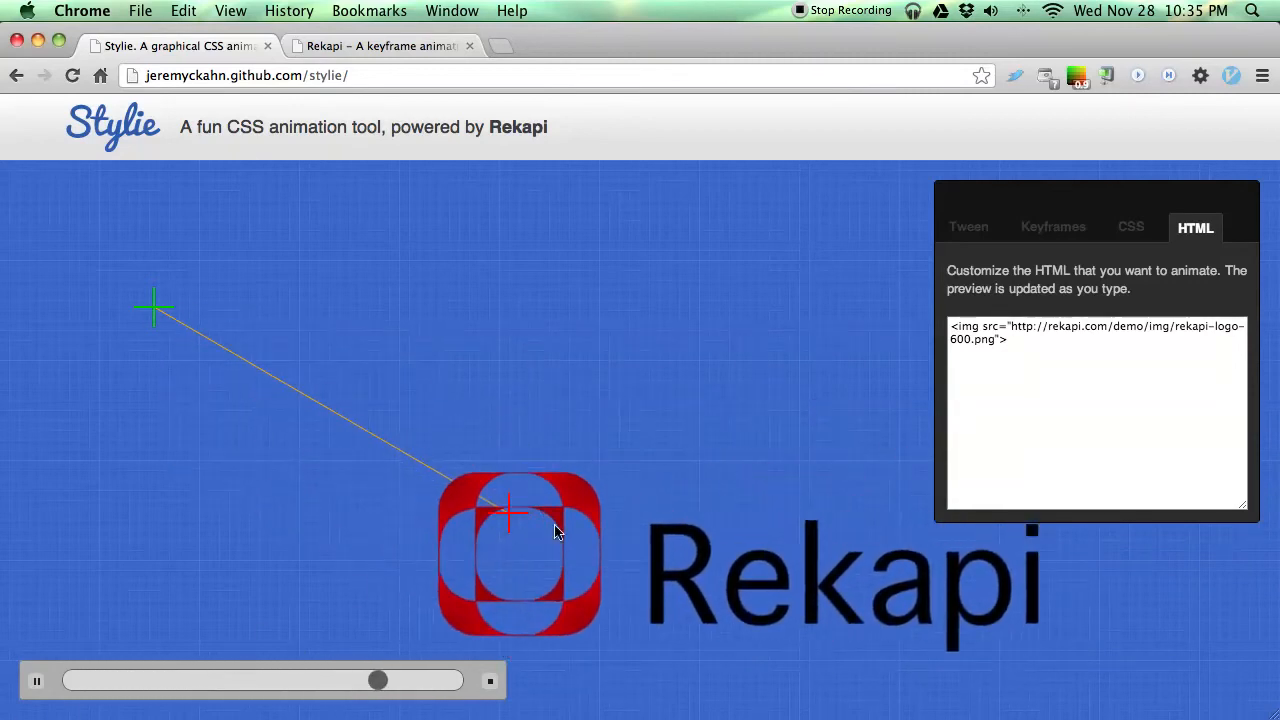
# Step: Set the tween's X easing to easeInCubic and its Y easing to easeOutBounce
pyautogui.click(962, 229)
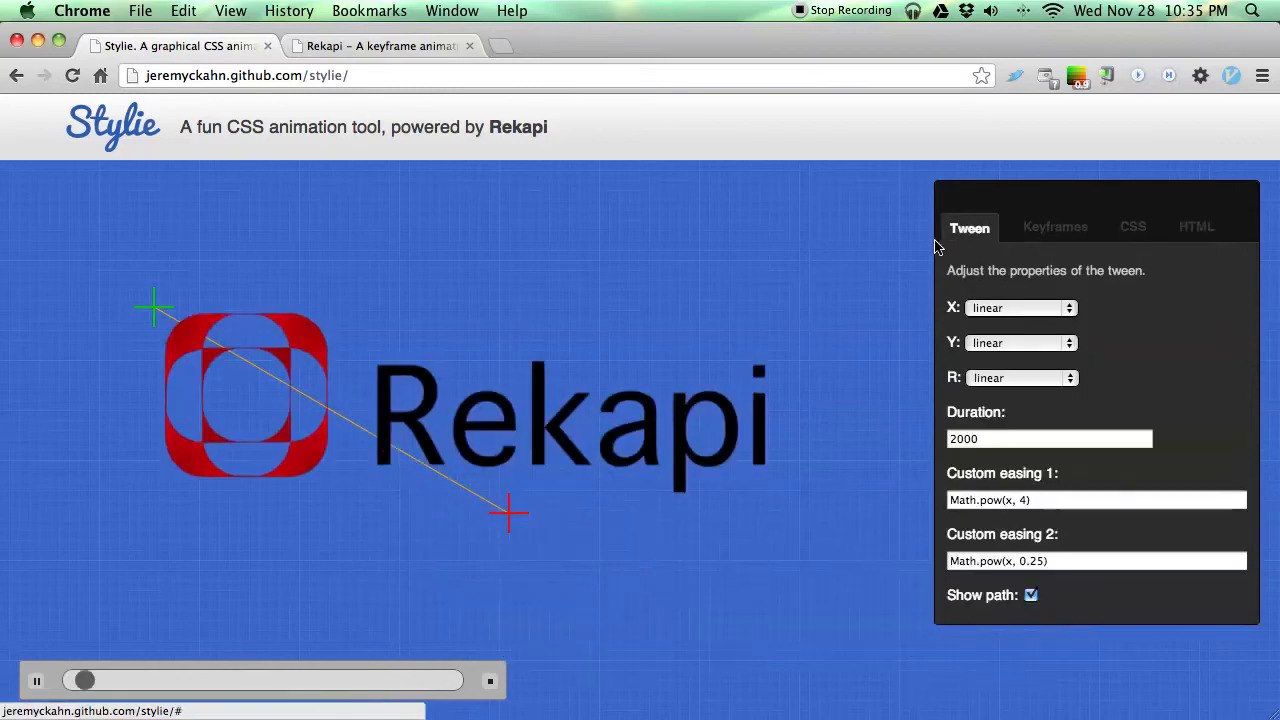
pyautogui.click(1017, 310)
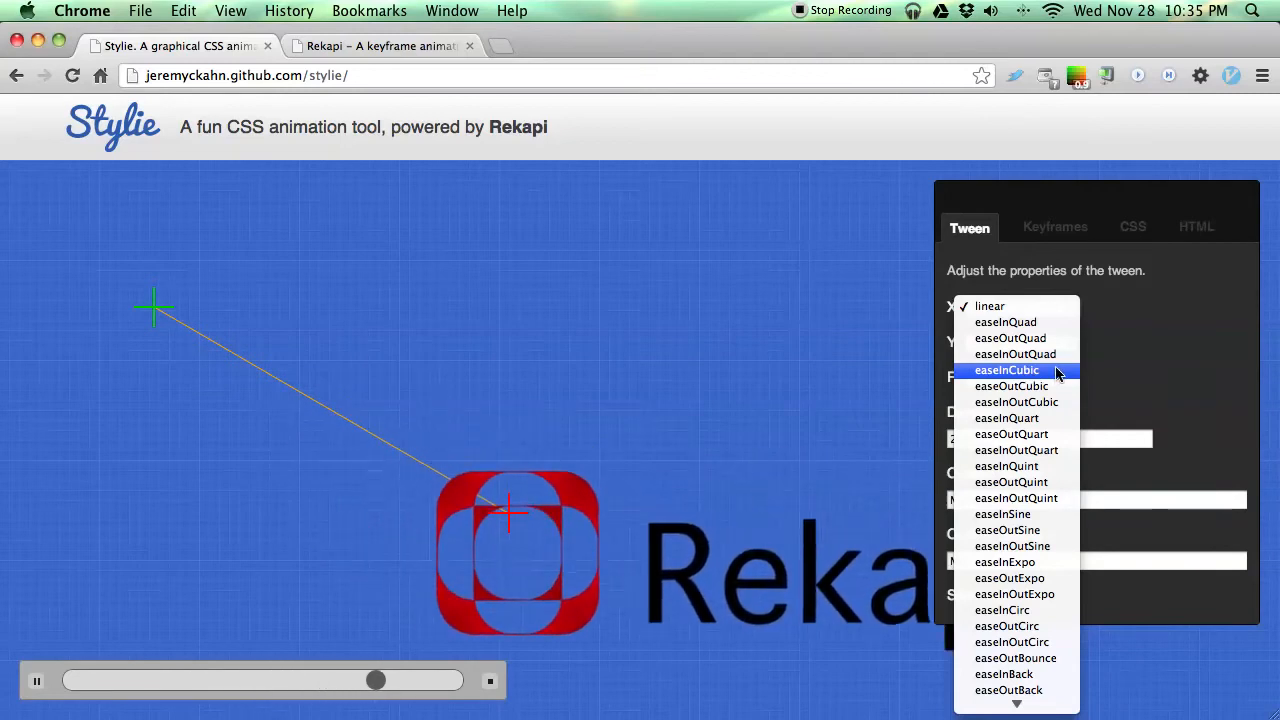
pyautogui.click(1058, 372)
pyautogui.click(1037, 344)
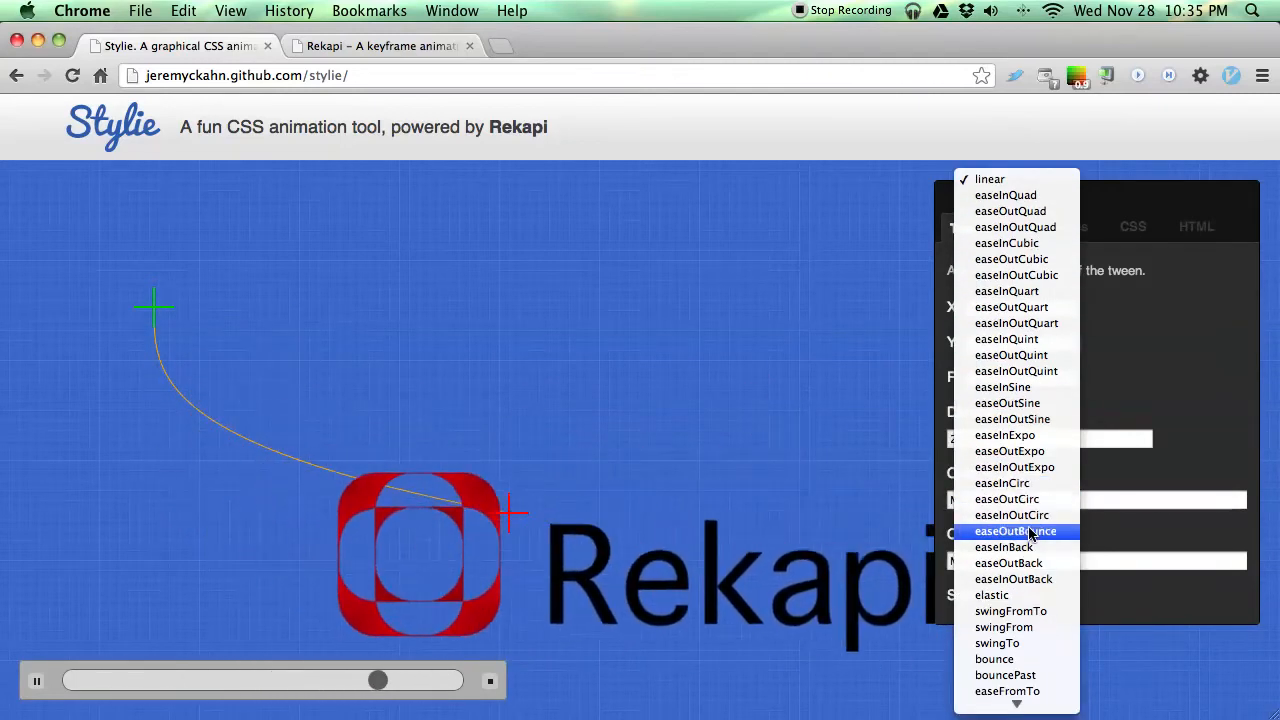
pyautogui.click(1031, 533)
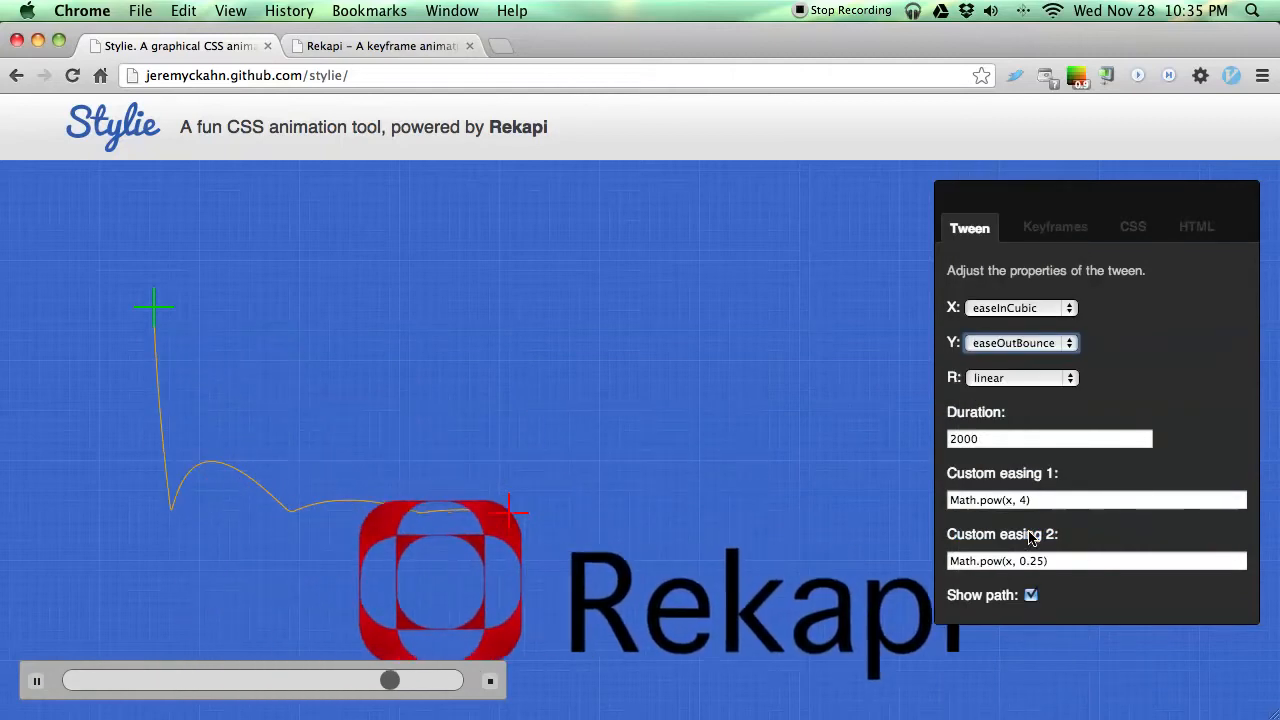
# Step: Move the path's start point up and to the left, raise the end point slightly, and set the Y easing to easeOutQuint
pyautogui.moveTo(153, 309); pyautogui.dragTo(101, 231)
pyautogui.moveTo(511, 512); pyautogui.dragTo(520, 474)
pyautogui.click(1034, 340)
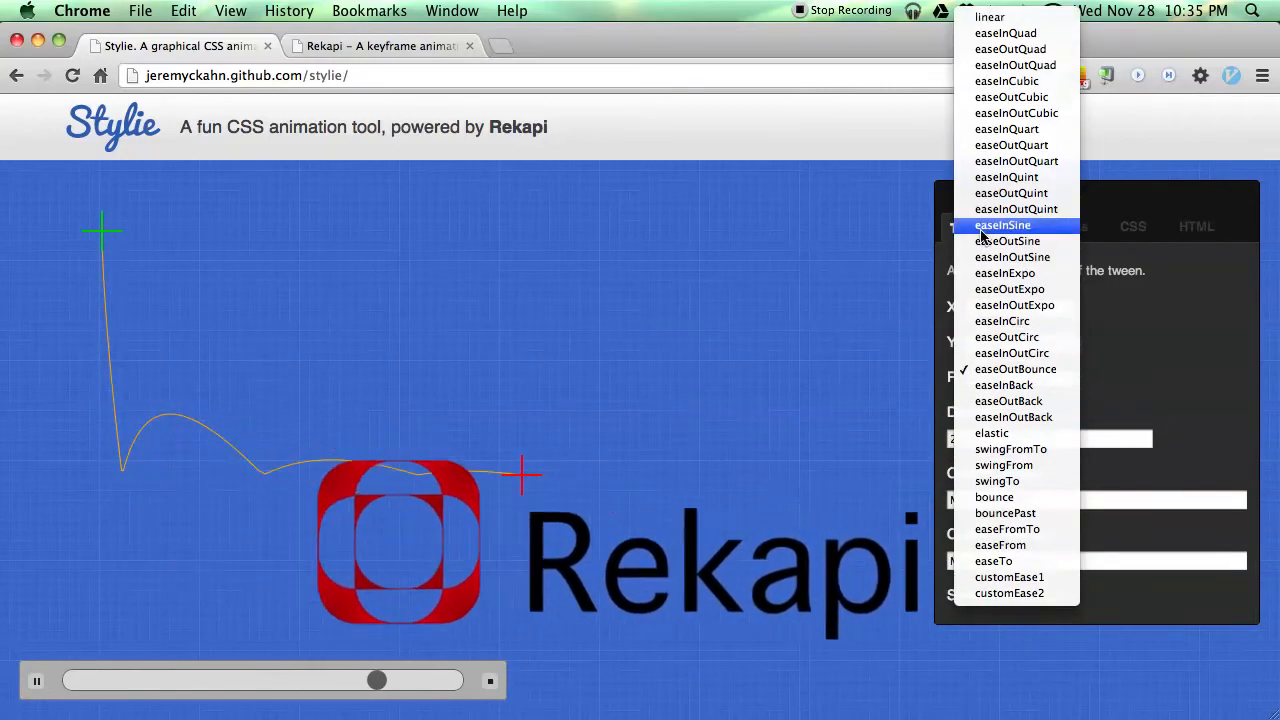
pyautogui.click(1012, 194)
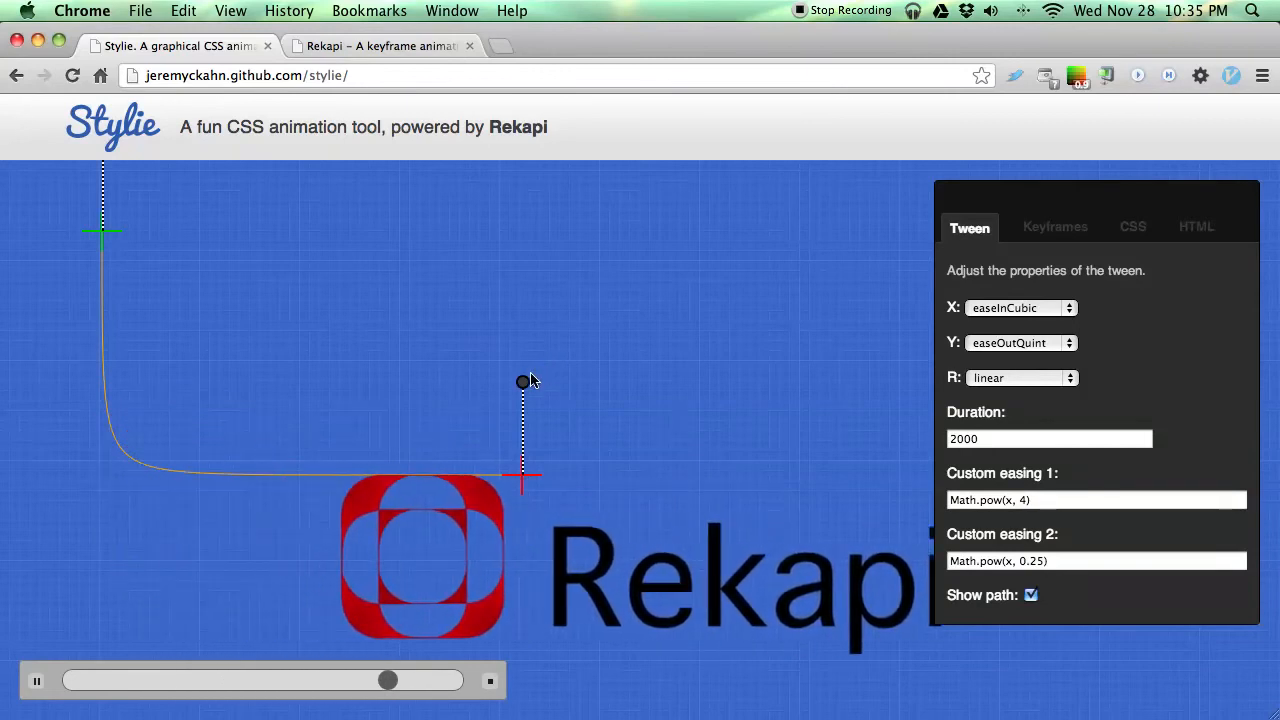
# Step: Rotate the end keyframe with its handle to about 311 degrees and set the R easing to swingFromTo
pyautogui.moveTo(522, 381); pyautogui.dragTo(909, 543)
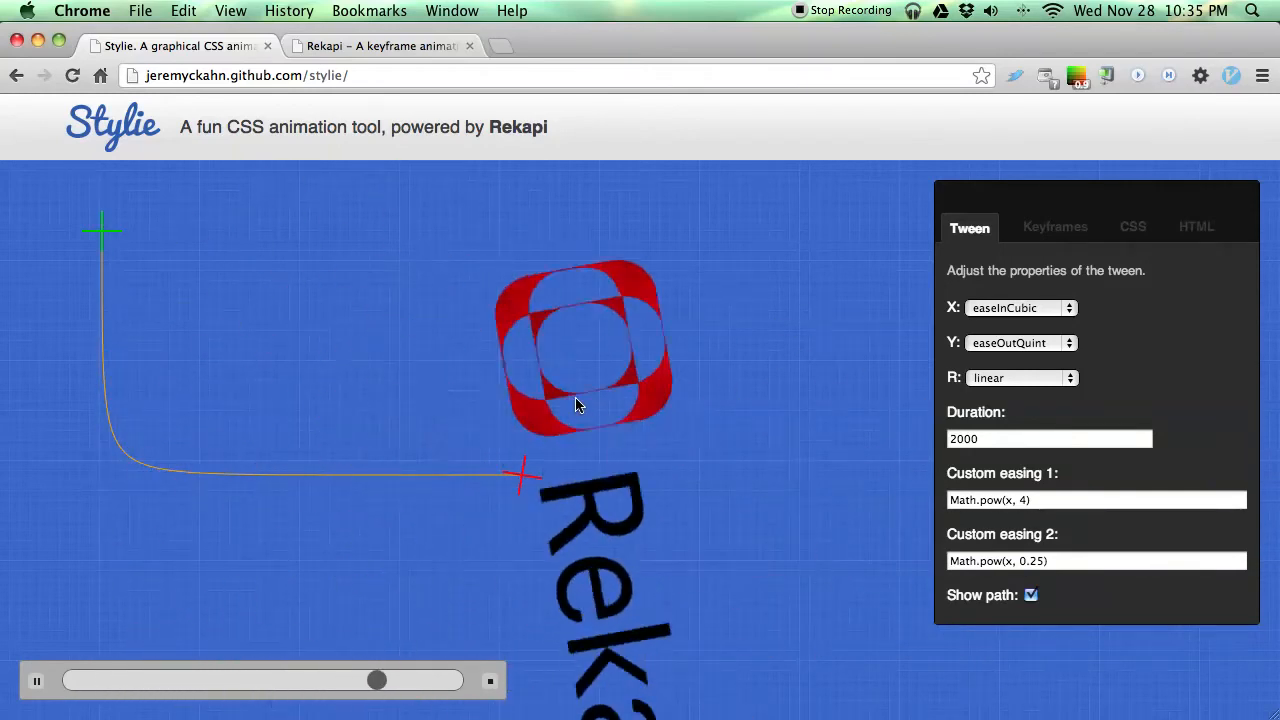
pyautogui.click(1020, 380)
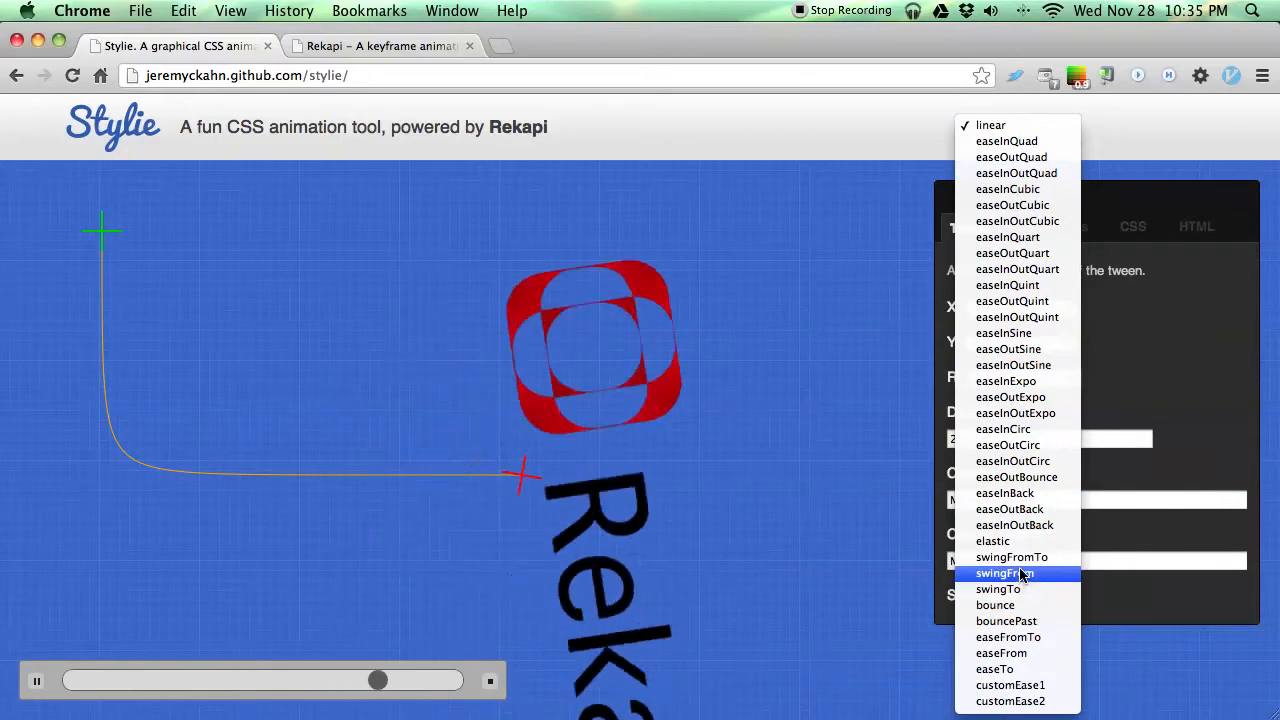
pyautogui.click(1012, 557)
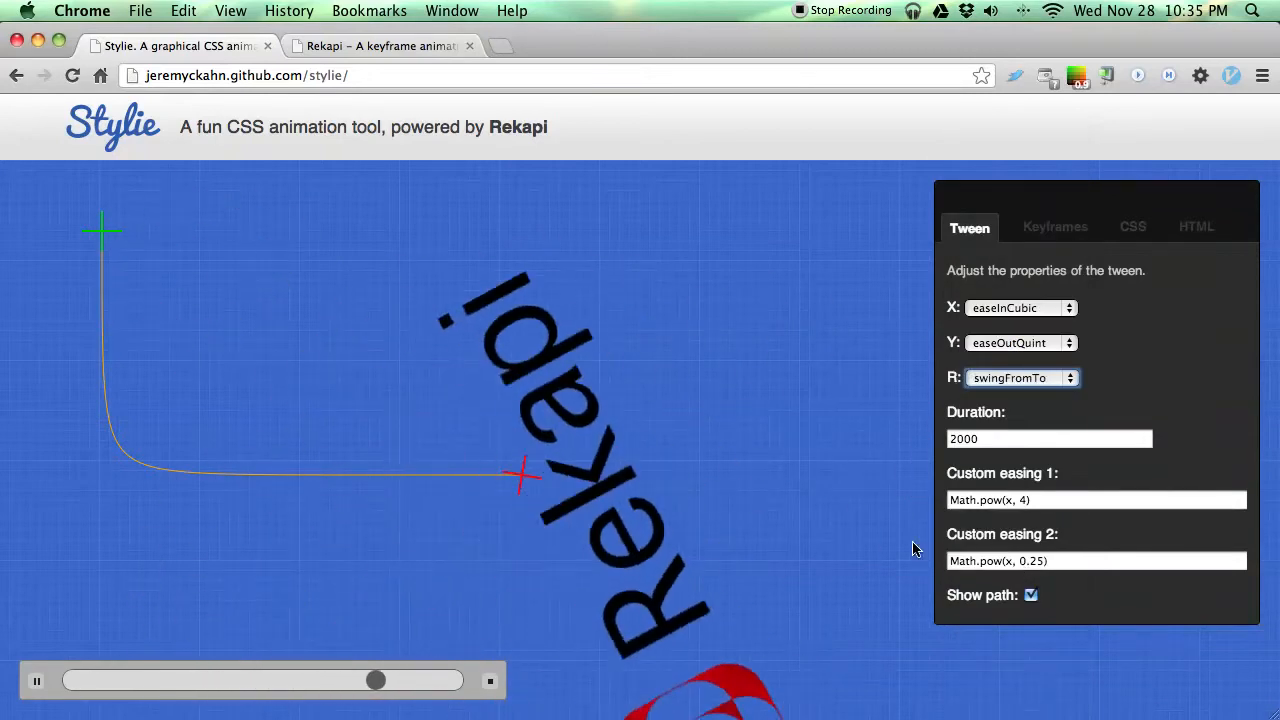
pyautogui.click(564, 451)
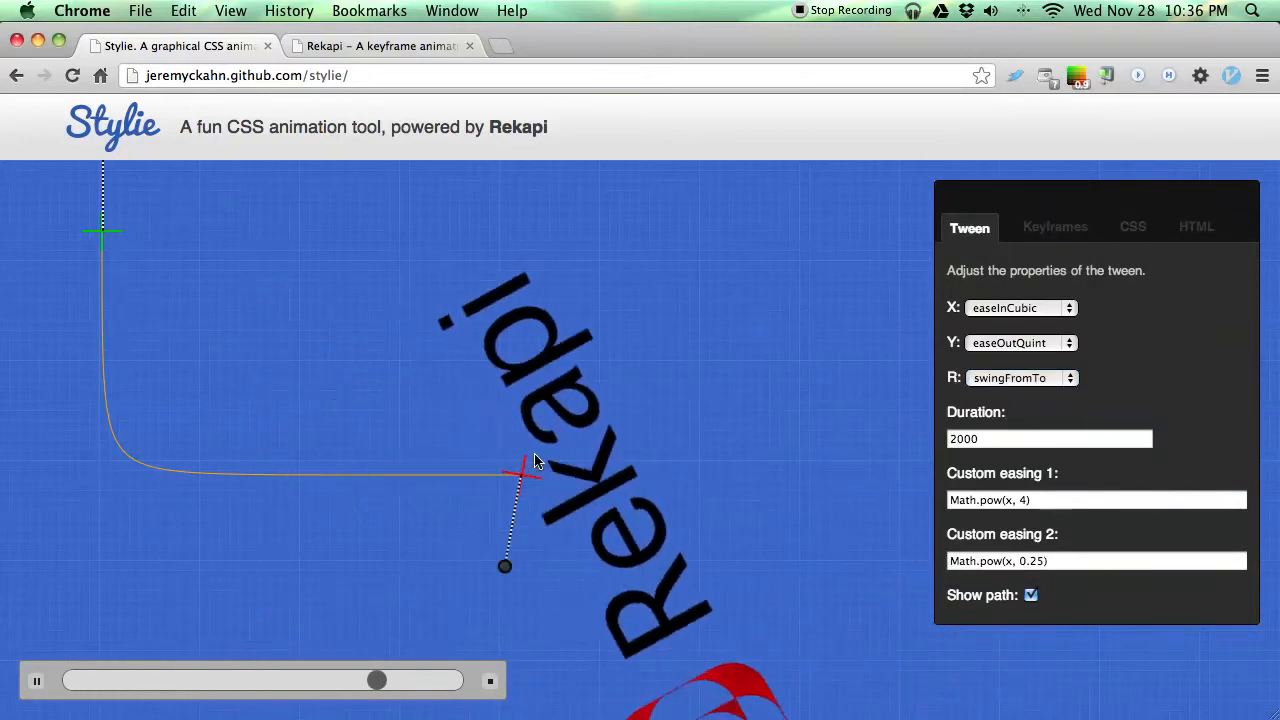
pyautogui.moveTo(506, 567); pyautogui.dragTo(422, 418)
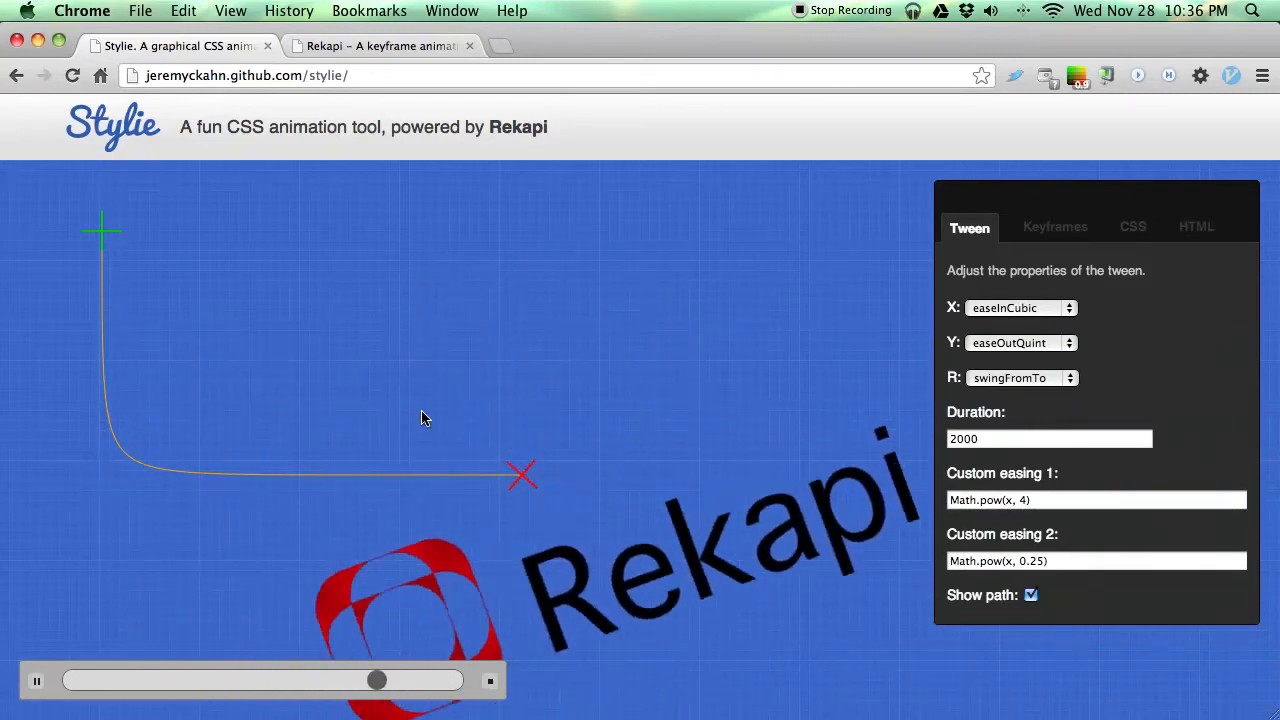
# Step: Lower the X coordinate of the 100% keyframe to 362
pyautogui.click(1060, 229)
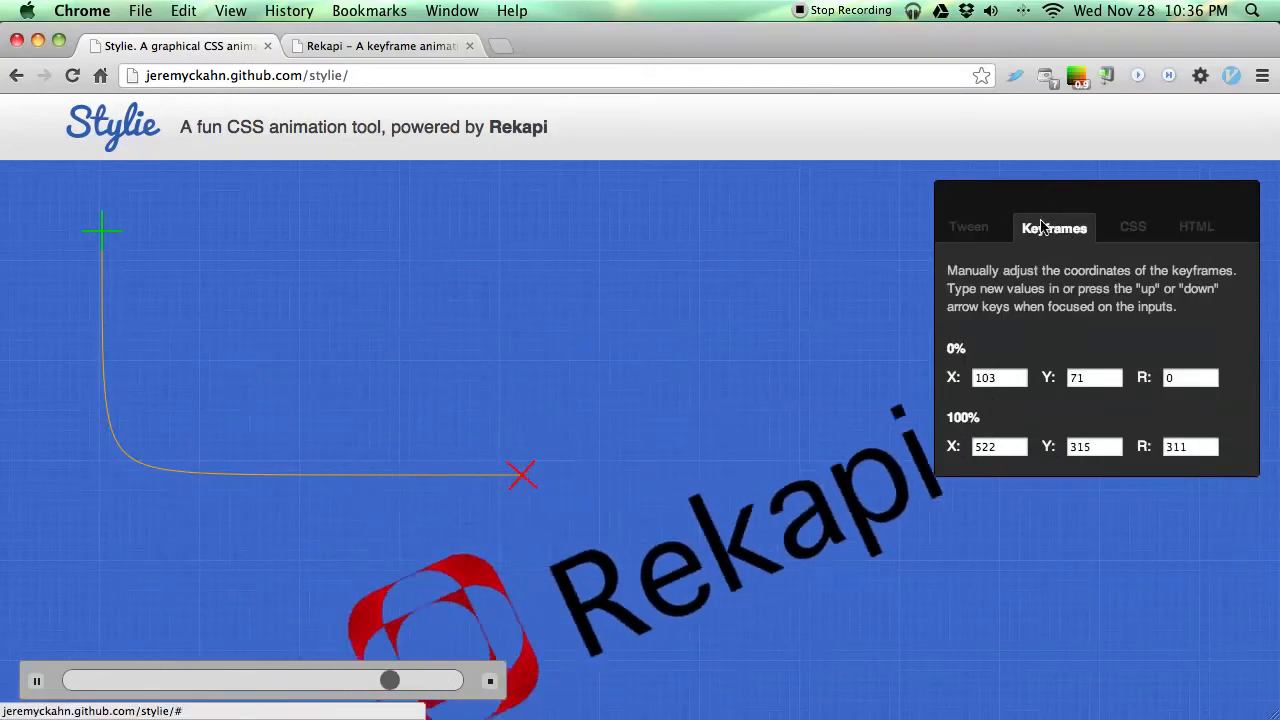
pyautogui.press('Down')
pyautogui.press('Down')
pyautogui.press('Down')
pyautogui.press('Down')
pyautogui.press('Down')
pyautogui.press('Down')
pyautogui.press('Down')
pyautogui.press('Down')
pyautogui.press('Down')
pyautogui.press('Down')
pyautogui.press('Down')
pyautogui.press('Down')
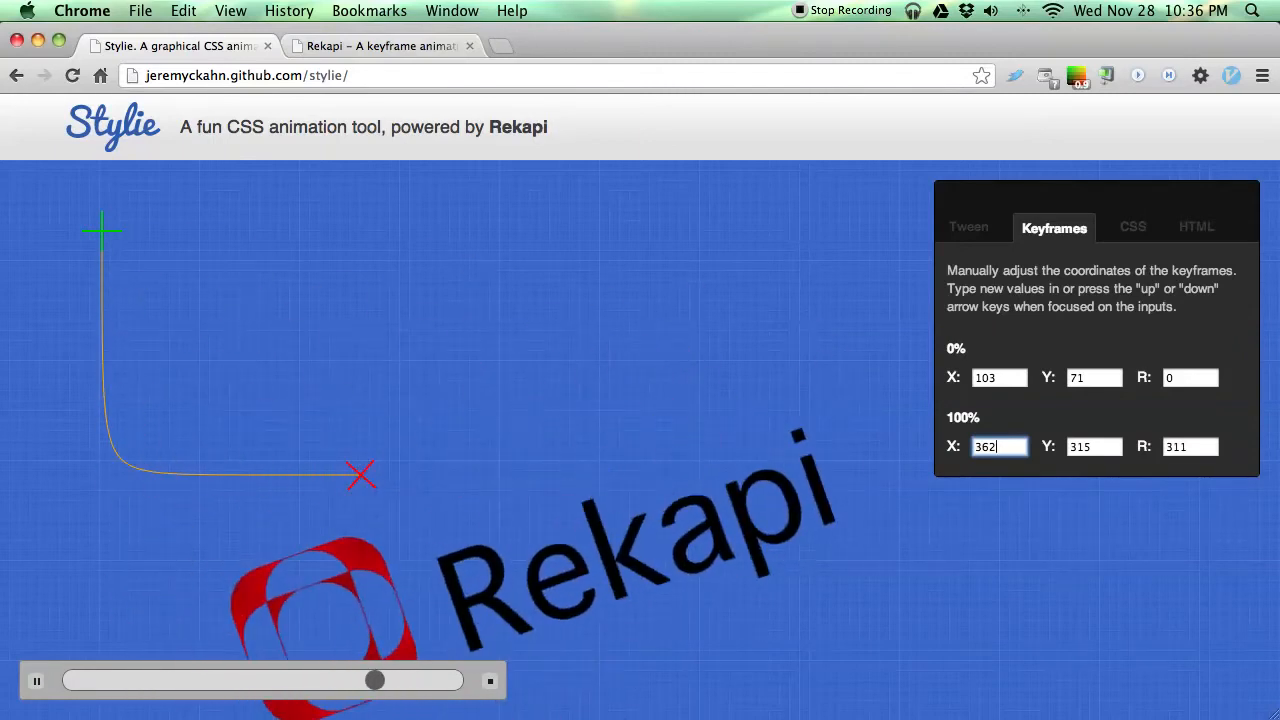
# Step: Raise the X coordinate of the 100% keyframe to 442, briefly trying 1442
pyautogui.press('Up')
pyautogui.press('Up')
pyautogui.press('Up')
pyautogui.press('Up')
pyautogui.press('Up')
pyautogui.press('Up')
pyautogui.press('Up')
pyautogui.press('Left')
pyautogui.write('1')
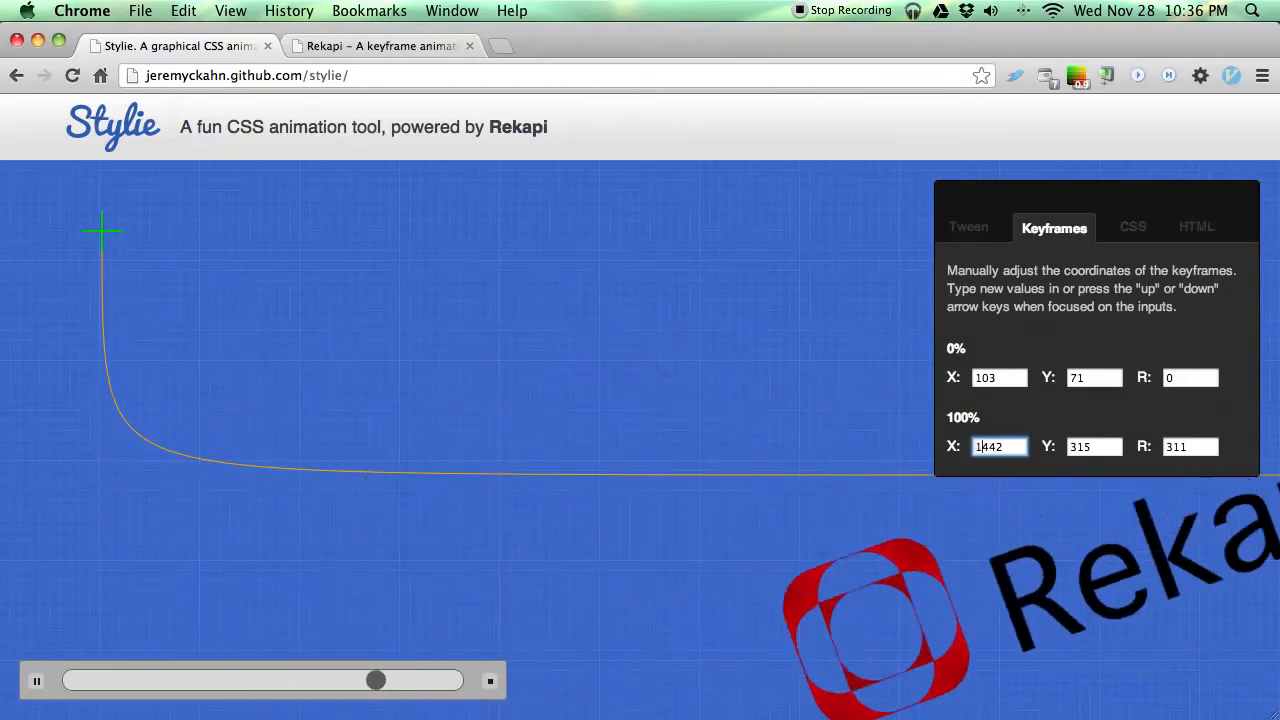
pyautogui.press('BackSpace')
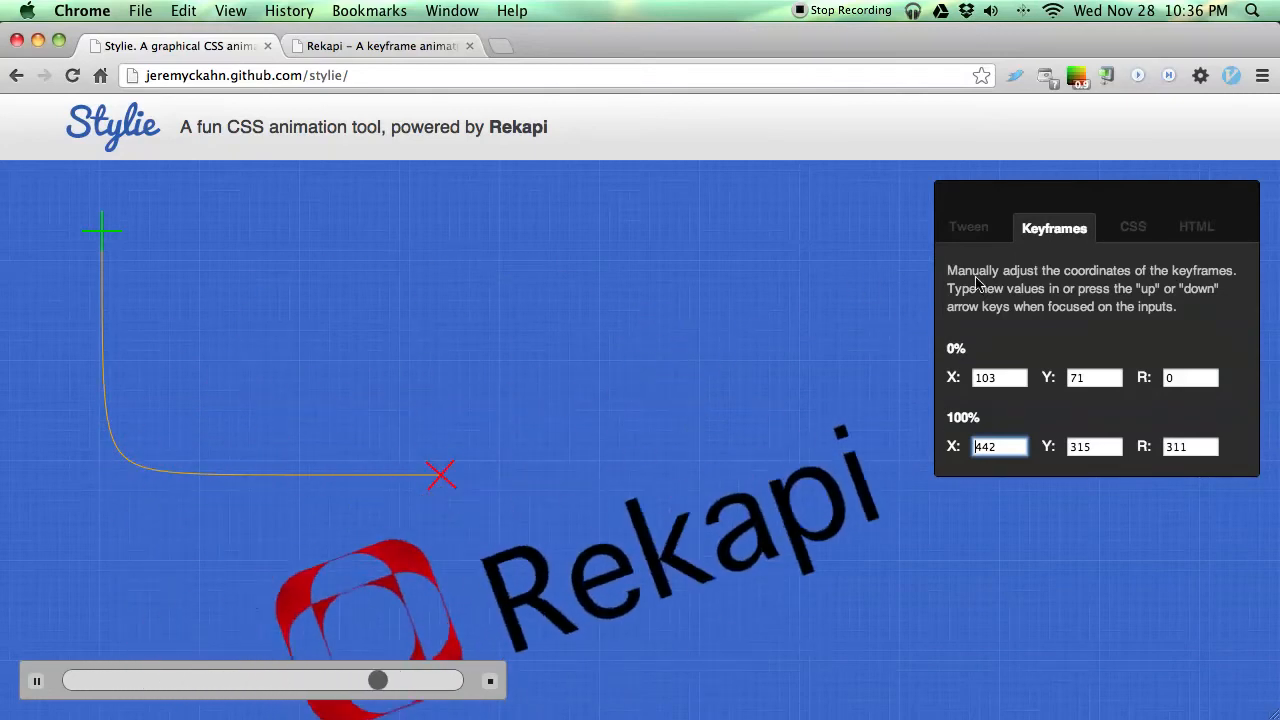
# Step: Show the generated CSS, shift the control panel upward, and examine the keyframe rules
pyautogui.click(1138, 233)
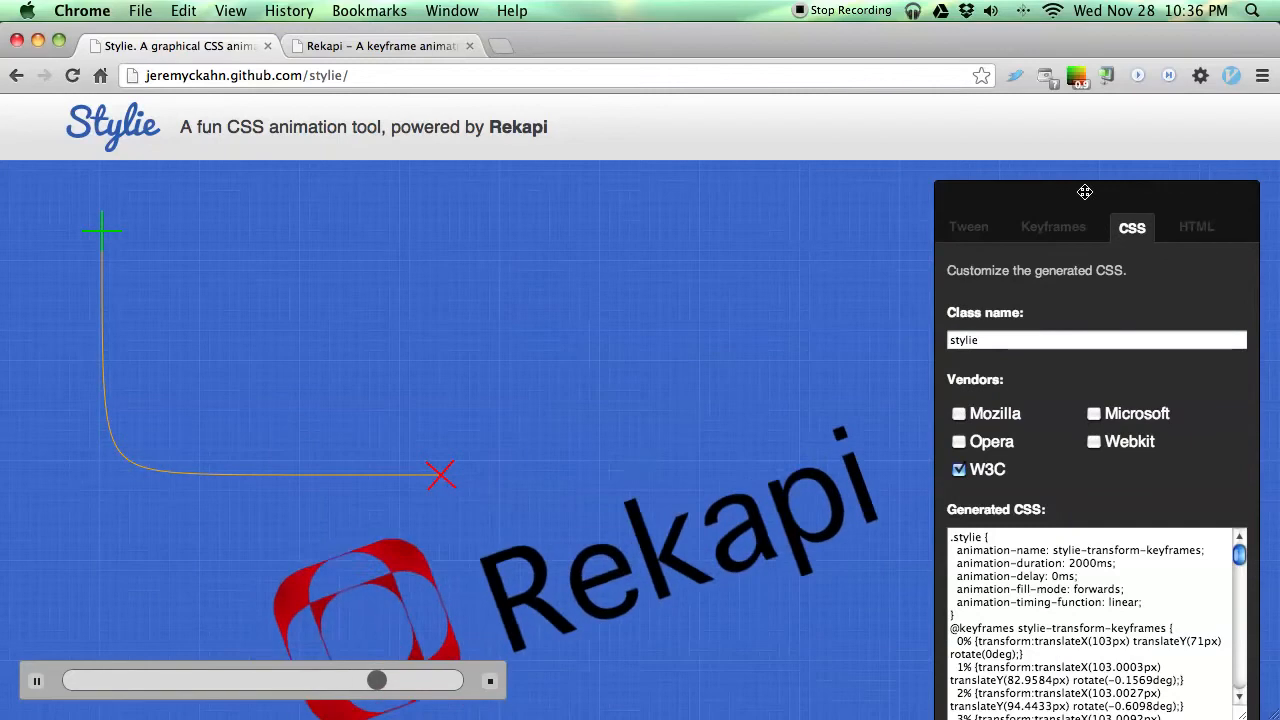
pyautogui.moveTo(1085, 191); pyautogui.dragTo(1086, 171)
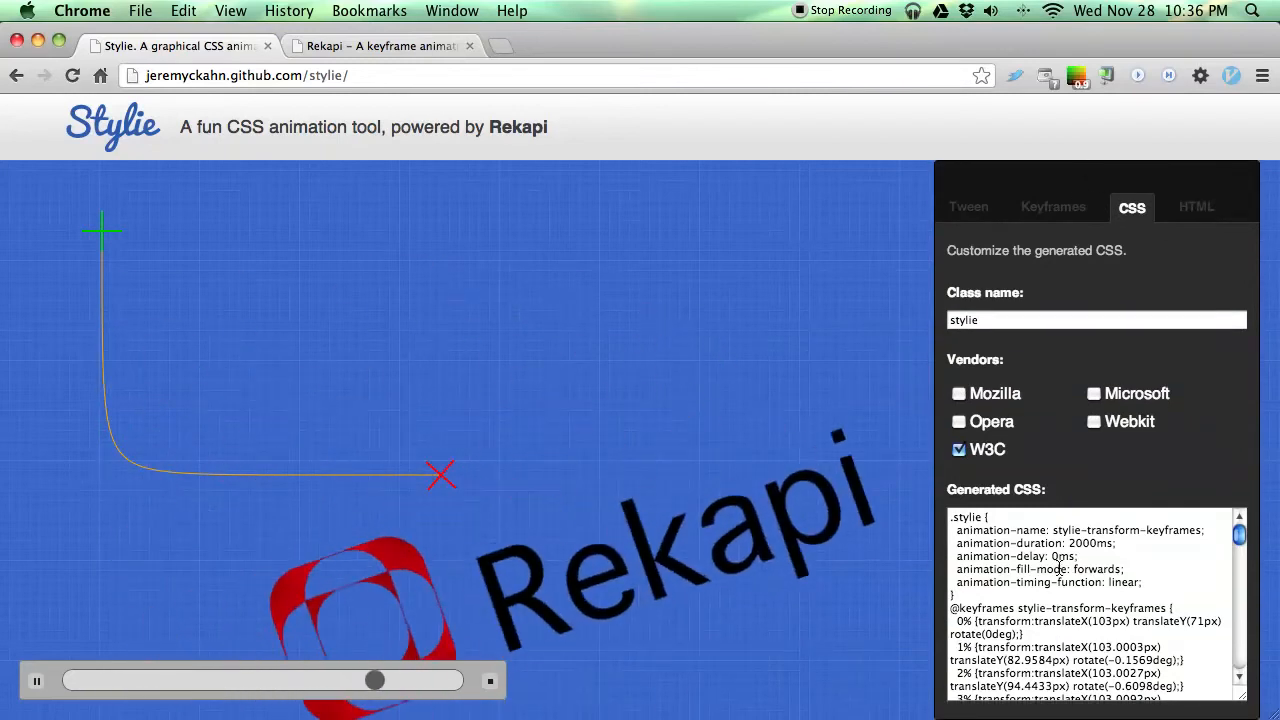
pyautogui.scroll(-8, 1065, 580)
pyautogui.scroll(-10, 1075, 595)
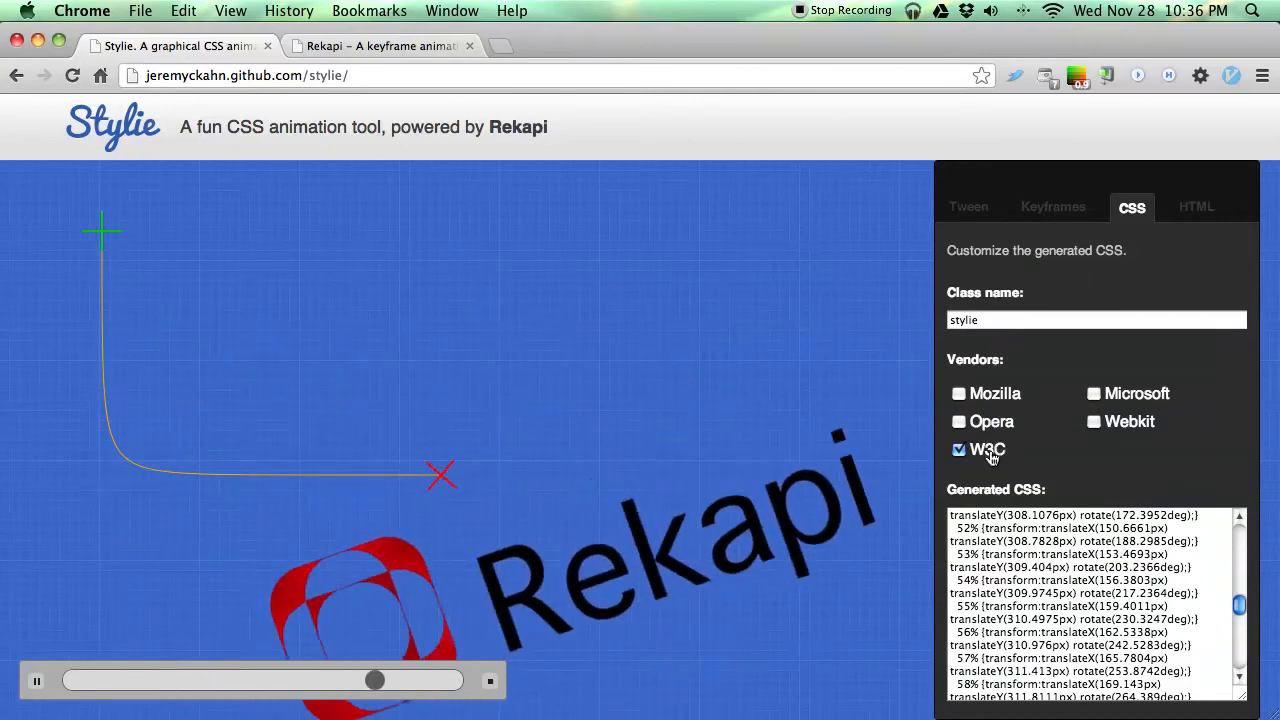
# Step: Turn off the W3C vendor output and enable Opera, Webkit and Microsoft for the generated CSS
pyautogui.click(1000, 320)
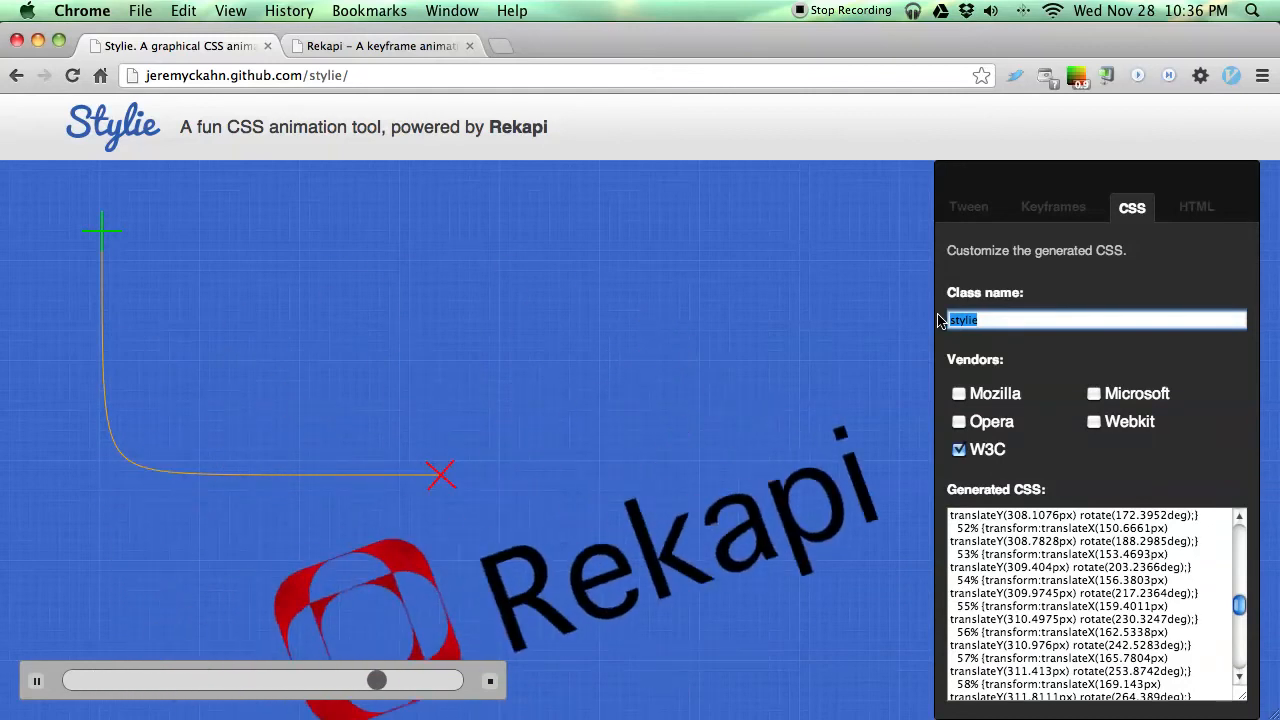
pyautogui.click(988, 451)
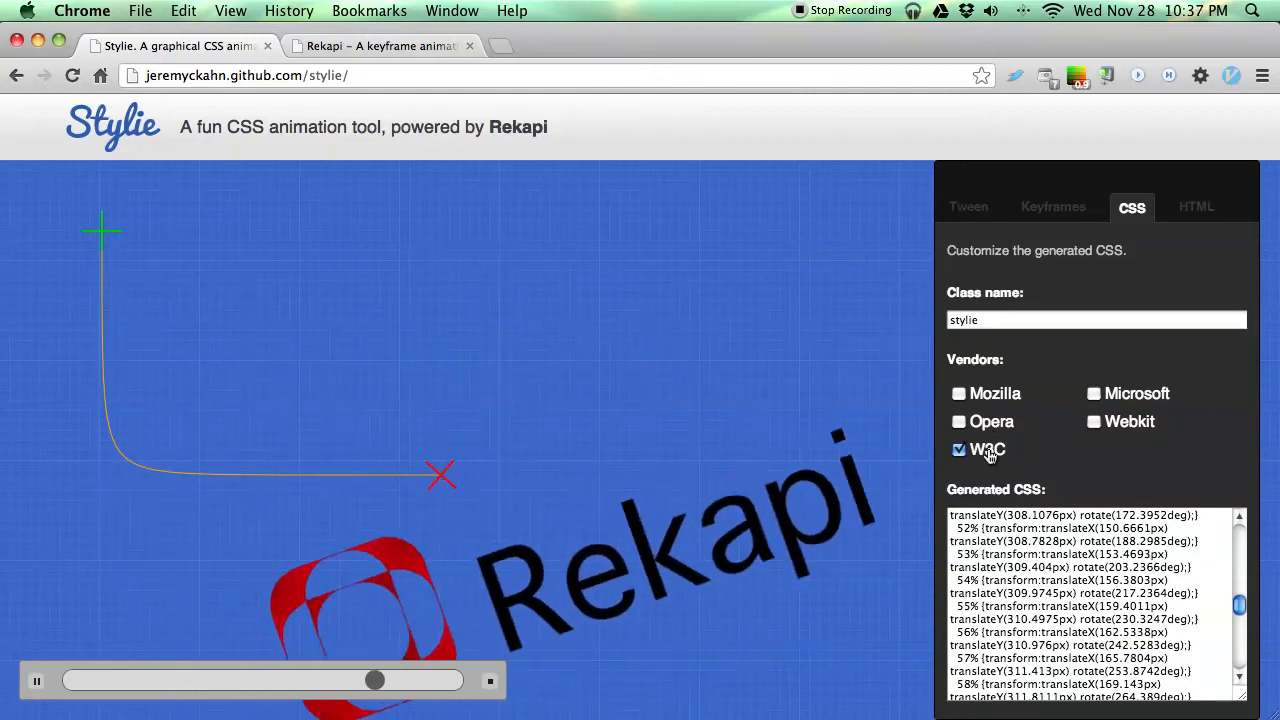
pyautogui.click(985, 423)
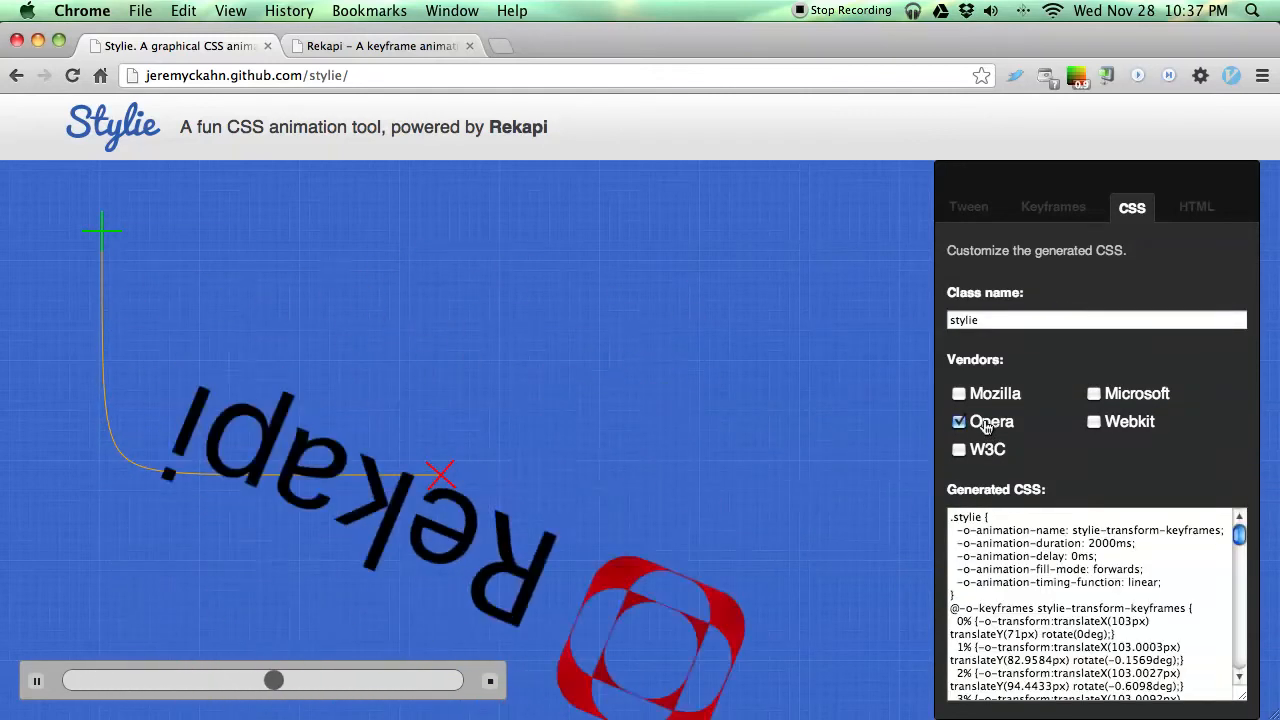
pyautogui.click(1141, 424)
pyautogui.click(1128, 394)
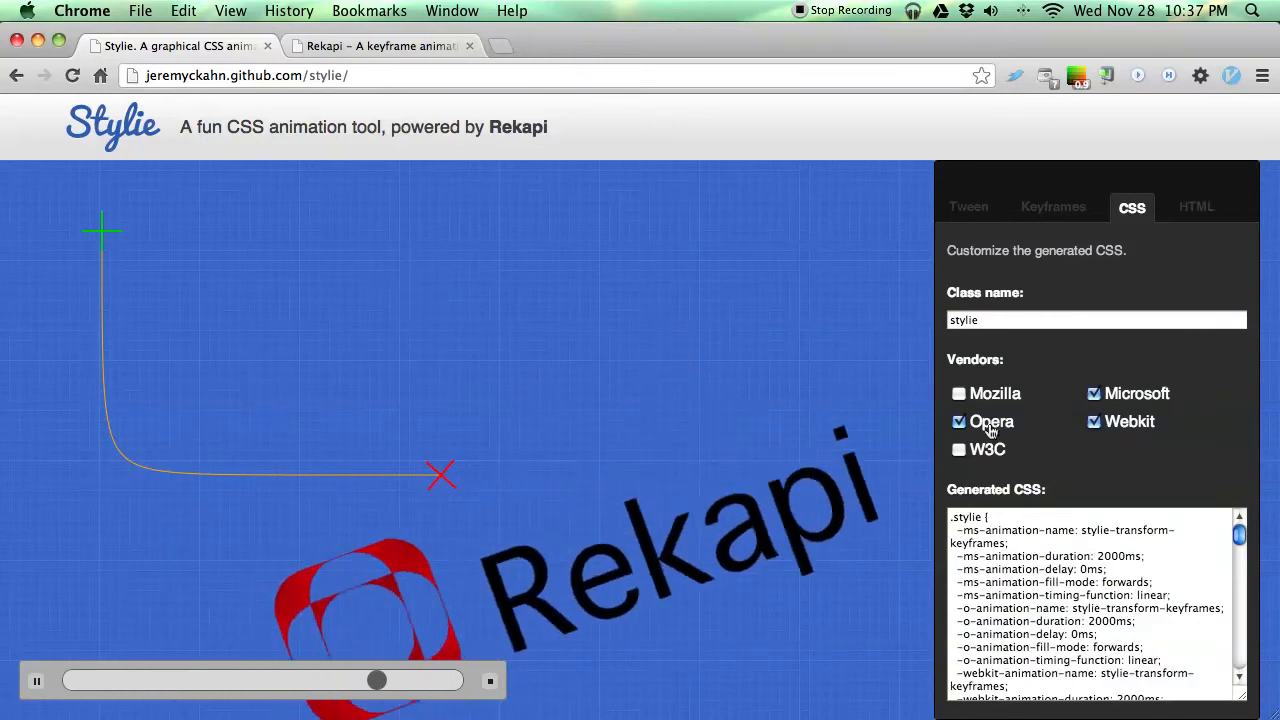
# Step: Turn off the Opera and Microsoft vendors so only Webkit remains, and review the generated CSS
pyautogui.click(993, 422)
pyautogui.click(1128, 394)
pyautogui.scroll(-10, 1083, 574)
pyautogui.scroll(10, 1083, 574)
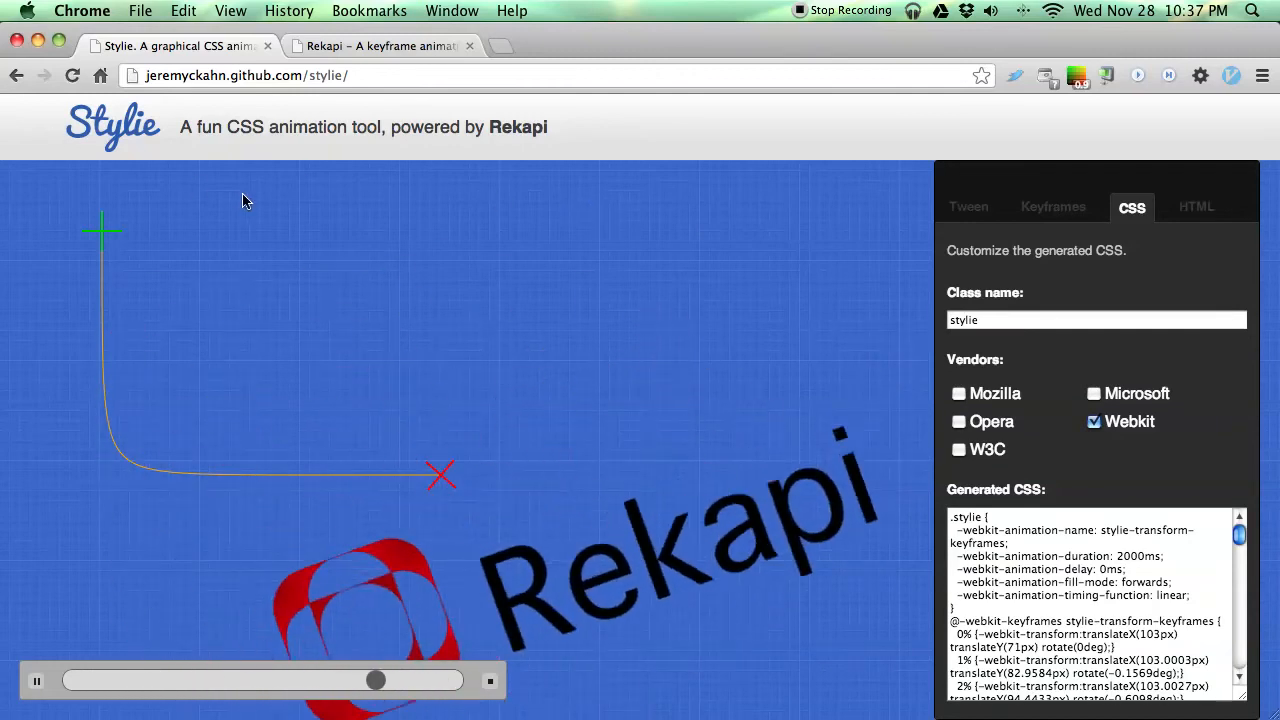
# Step: Open Stylie's GitHub repository from its logo and look through the file list and README
pyautogui.click(122, 133)
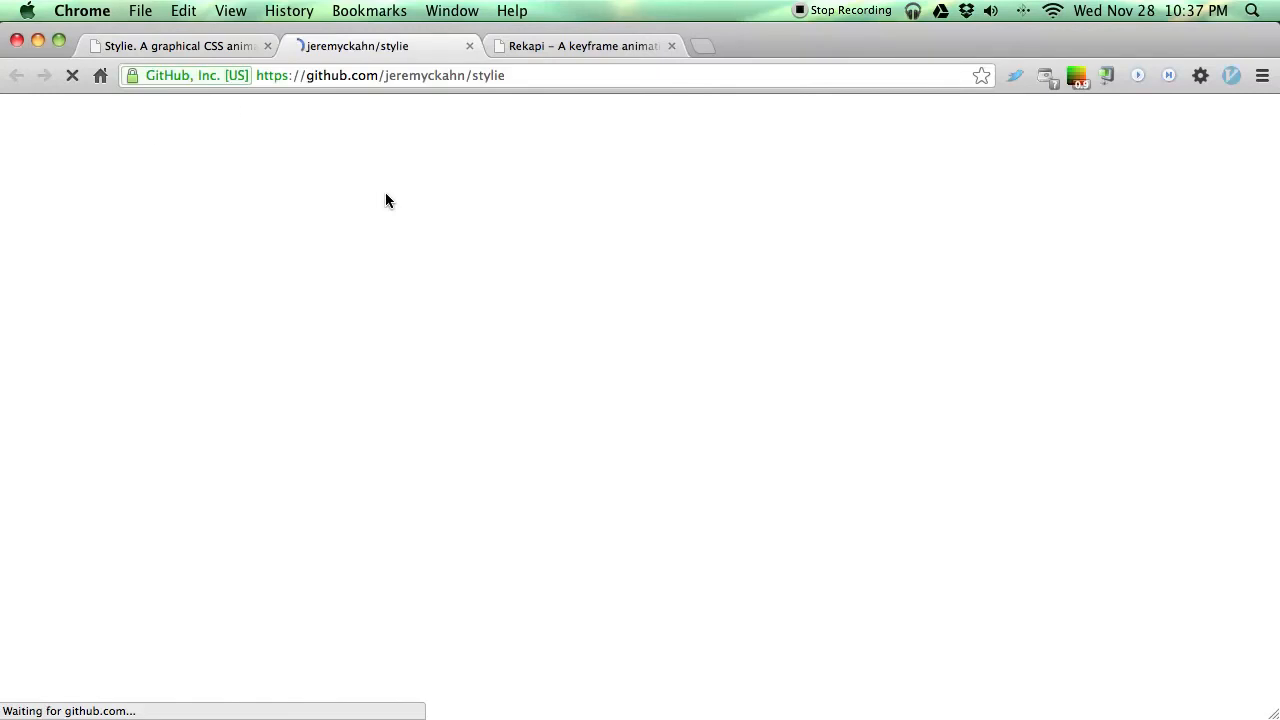
pyautogui.scroll(-1, 57, 329)
pyautogui.scroll(-15, 57, 321)
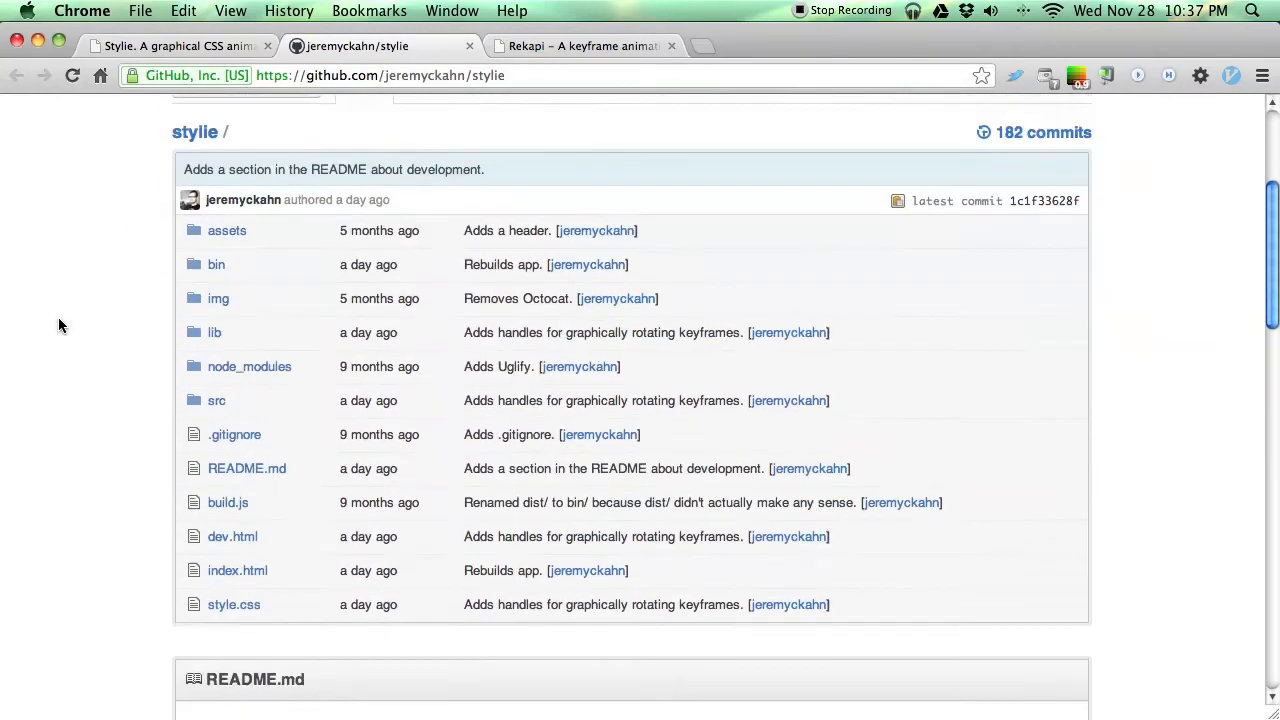
pyautogui.scroll(20, 58, 317)
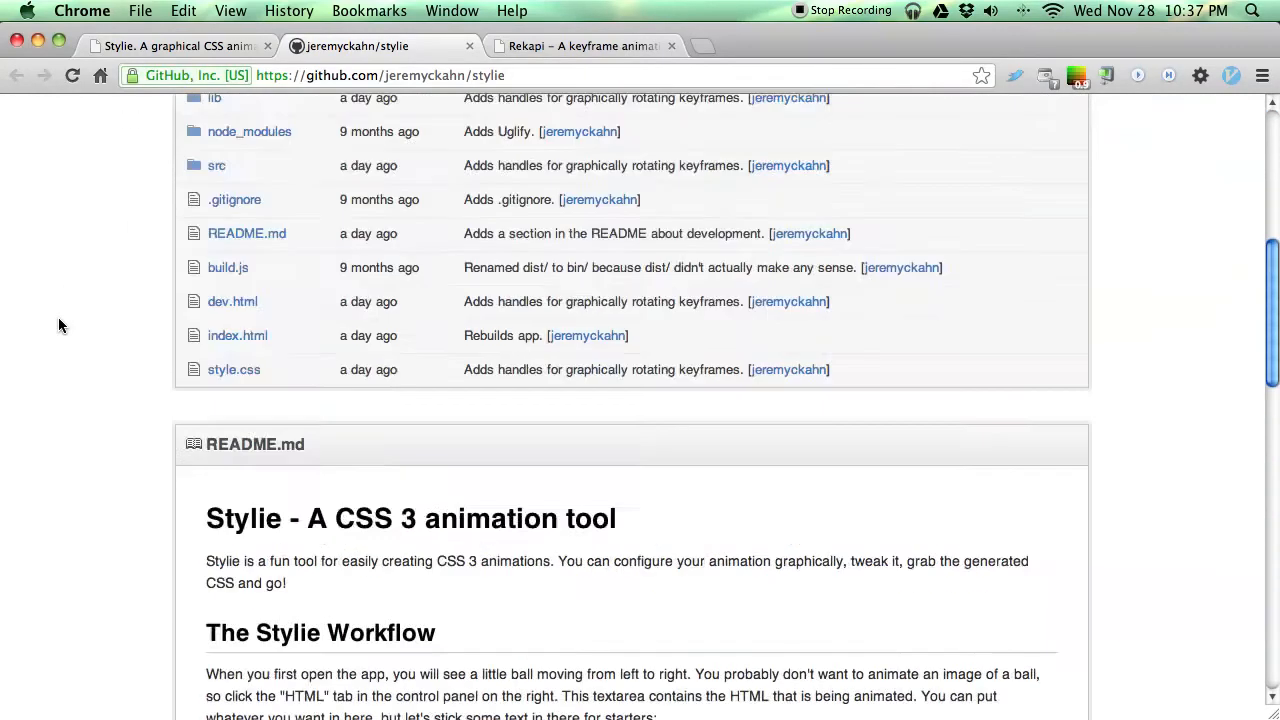